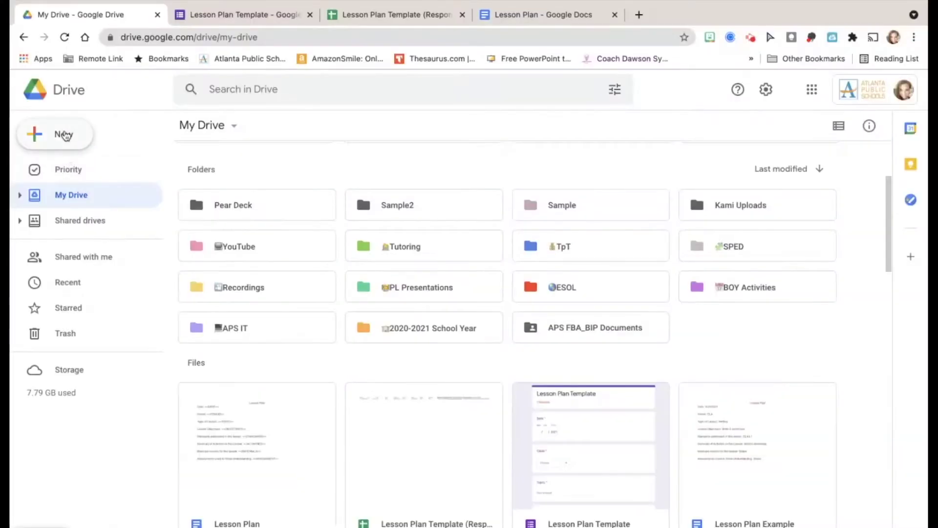
# Step: Bring up the Lesson Plan Template form editor with its Date and Class questions
pyautogui.click(64, 135)
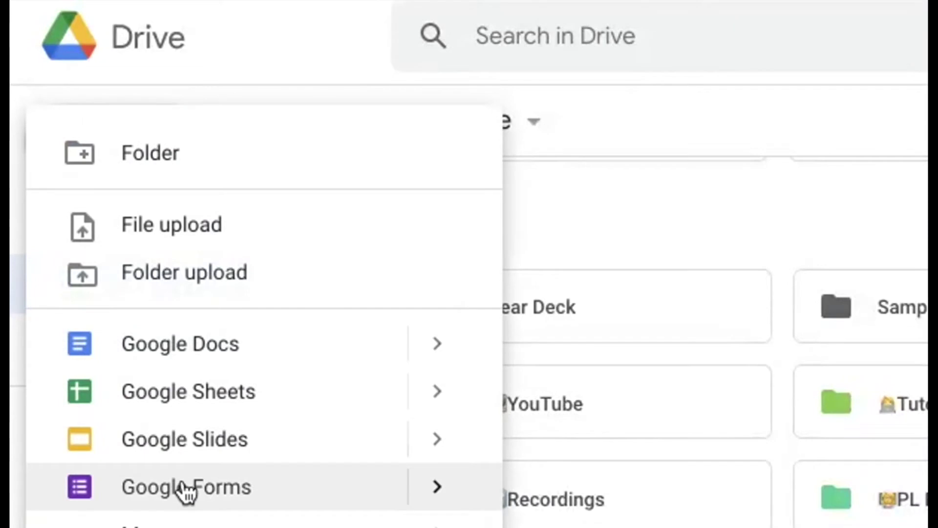
pyautogui.click(239, 14)
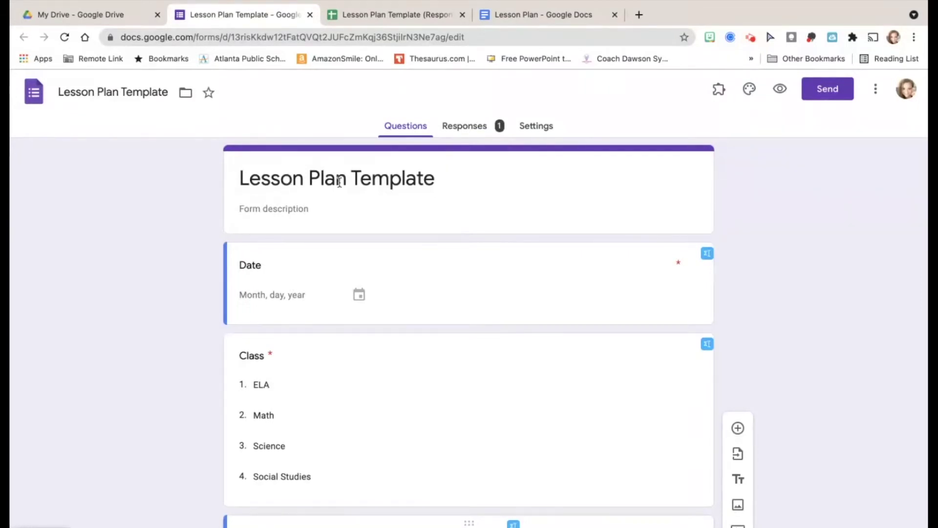
# Step: Scroll through the Lesson Plan Template questions, from Date and Class down to Topic and Objectives
pyautogui.scroll(-2, 329, 281)
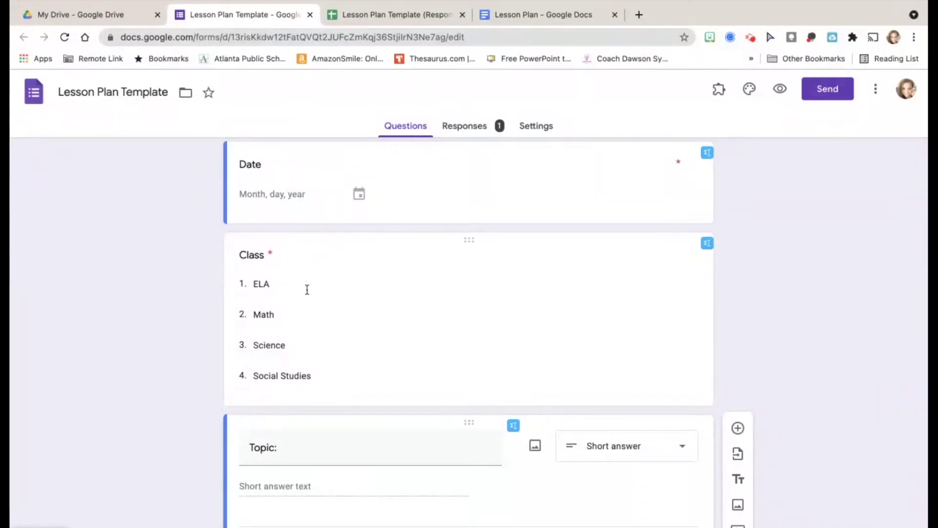
pyautogui.scroll(-2, 306, 291)
pyautogui.scroll(-2, 299, 345)
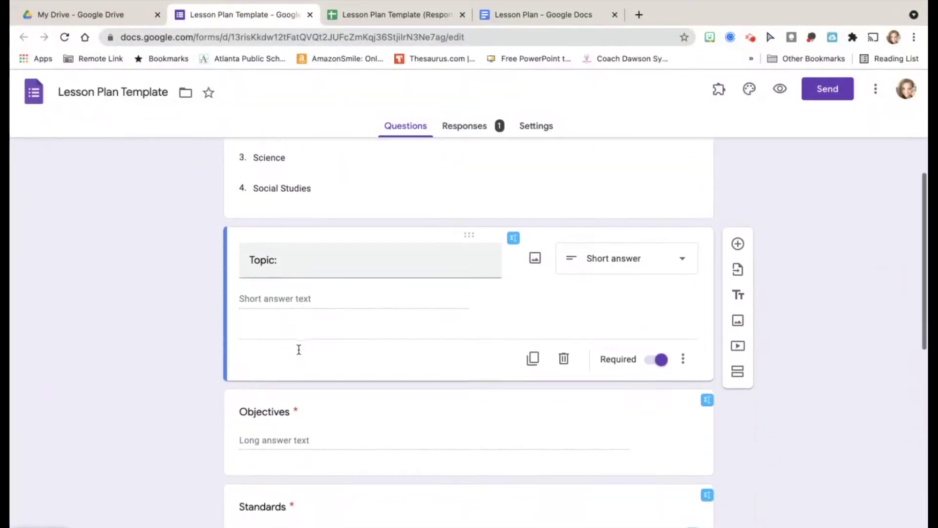
pyautogui.scroll(-3, 288, 398)
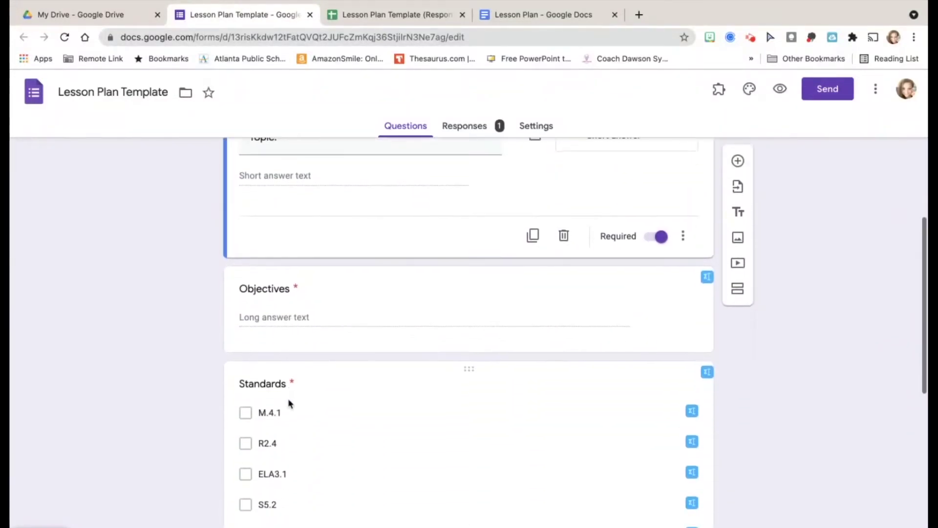
pyautogui.scroll(-2, 289, 401)
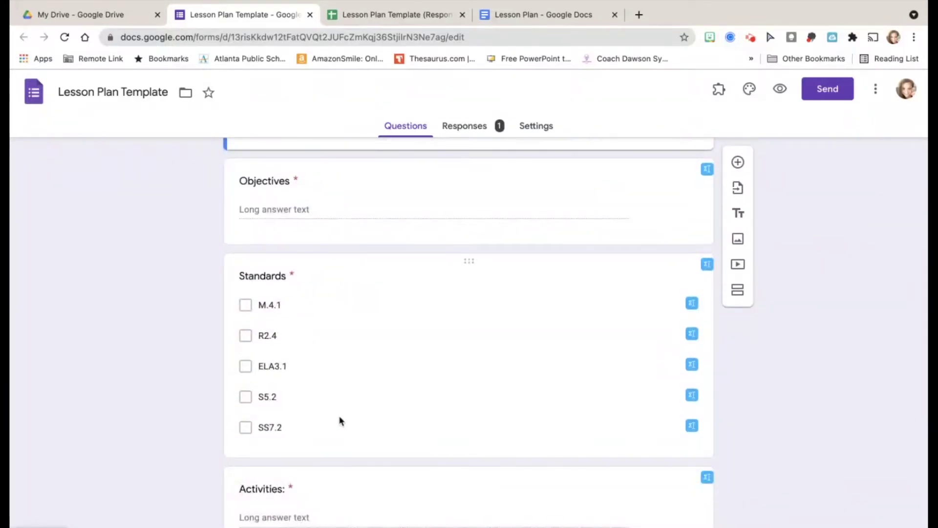
pyautogui.scroll(-3, 339, 418)
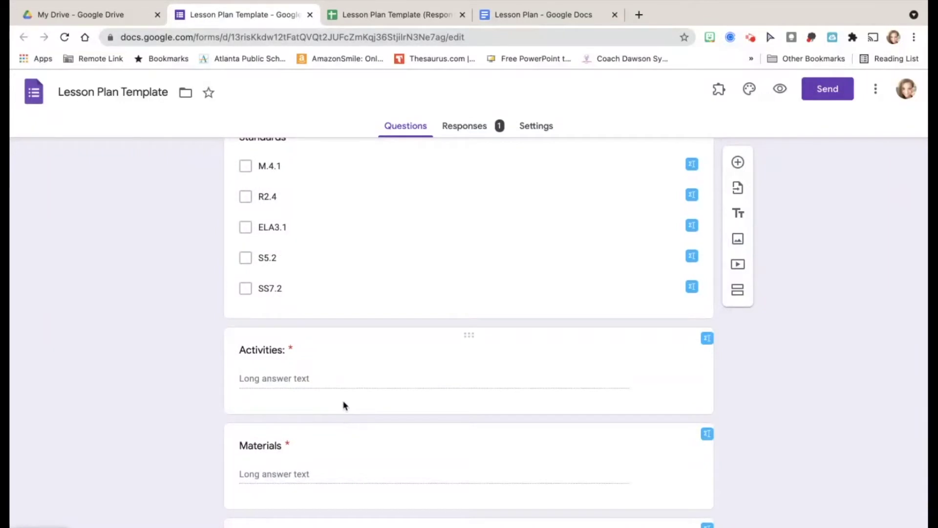
pyautogui.scroll(-2, 344, 404)
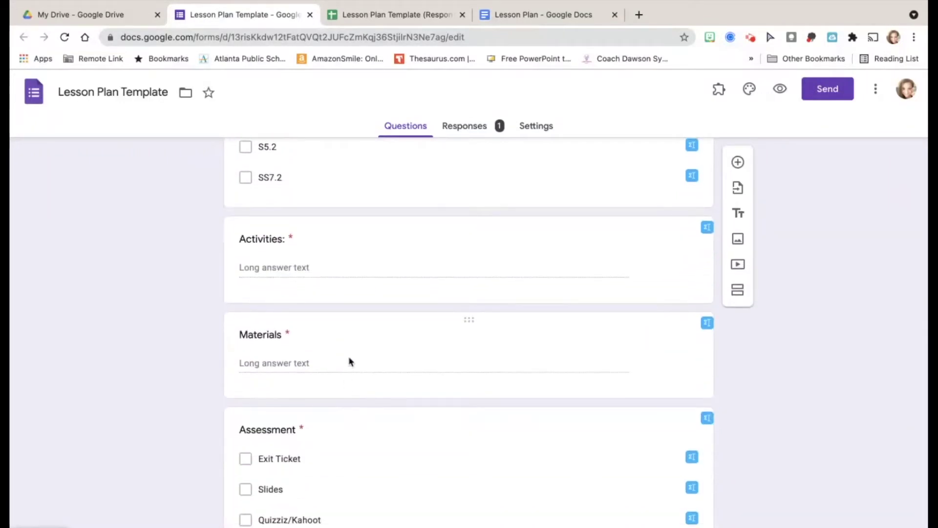
pyautogui.scroll(-3, 337, 438)
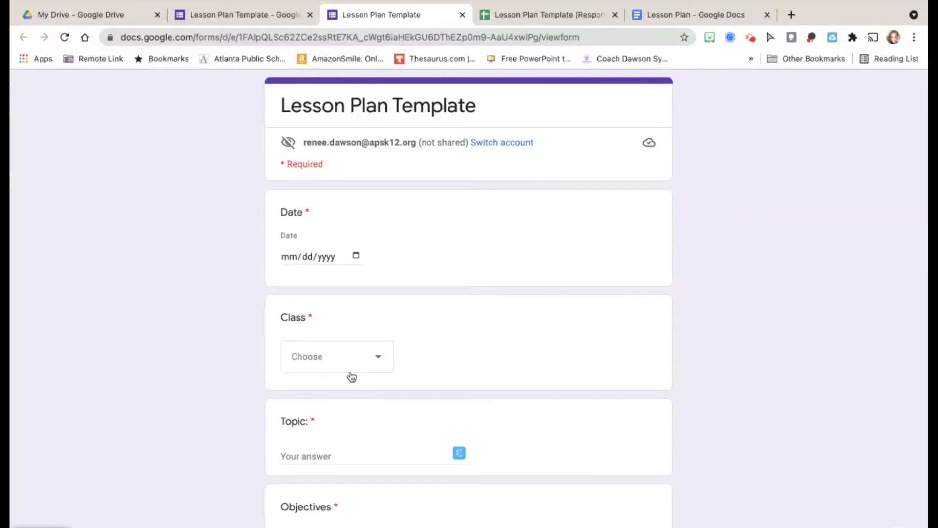
# Step: Scroll to the bottom of the fillable form preview
pyautogui.scroll(-2, 352, 376)
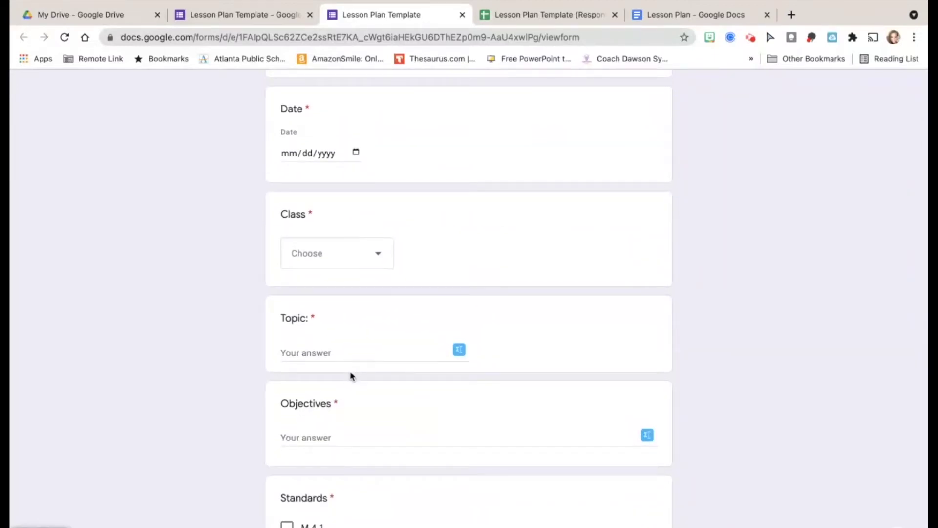
pyautogui.scroll(-8, 352, 376)
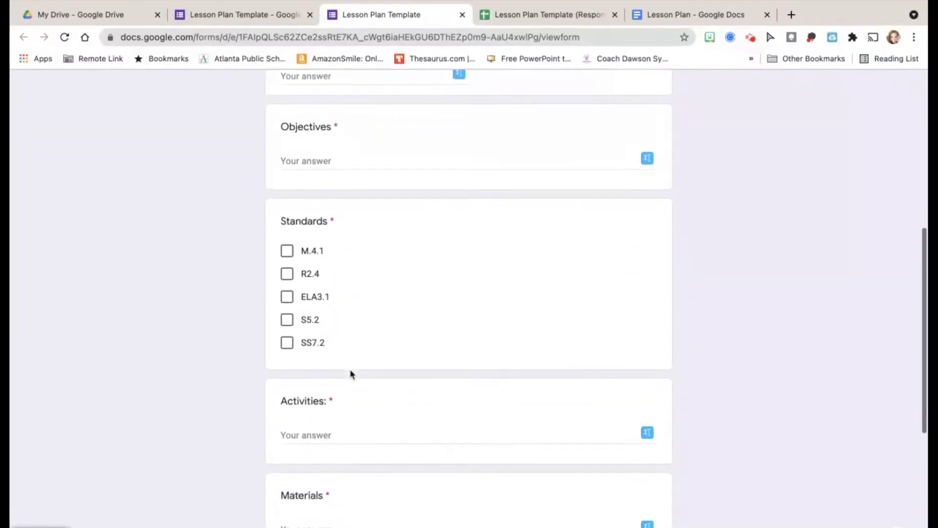
pyautogui.scroll(-4, 352, 371)
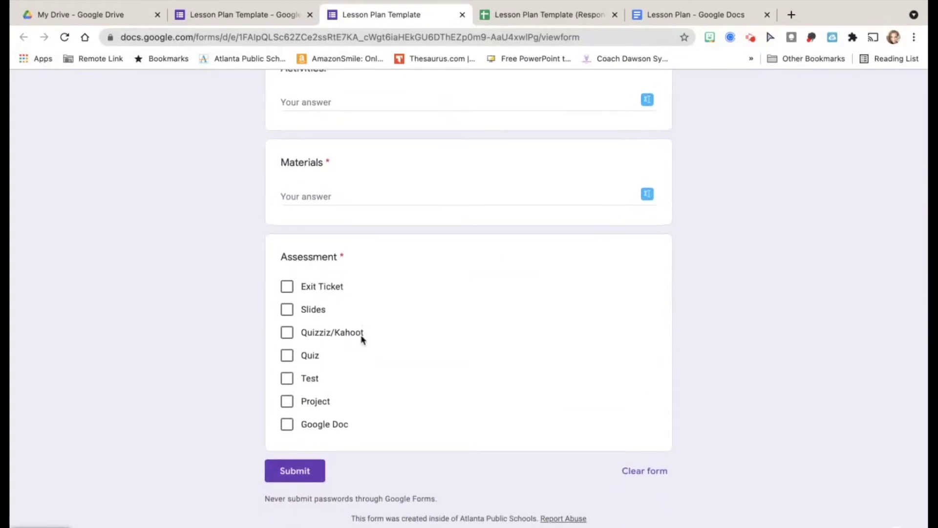
# Step: Check the form's single response and open the Lesson Plan Template (Responses) spreadsheet
pyautogui.hotkey('ctrl', 'shift', 'Tab')
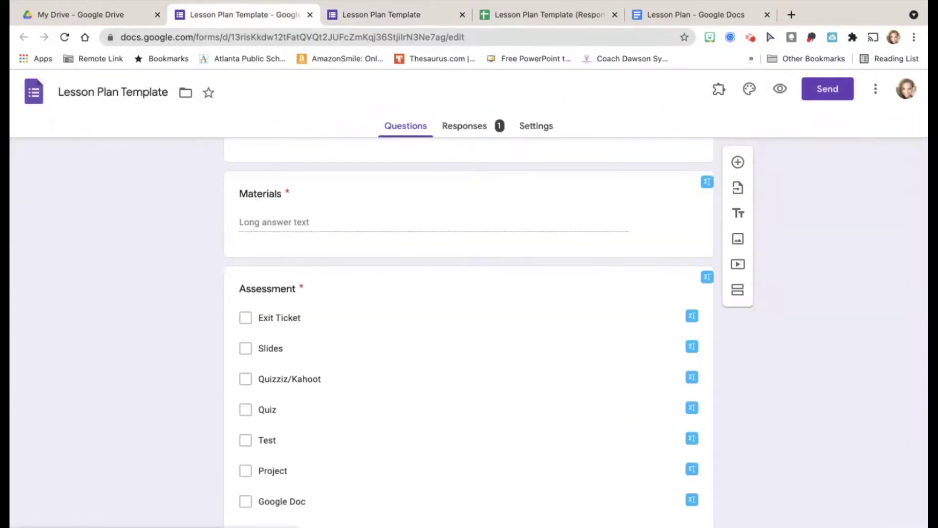
pyautogui.click(473, 126)
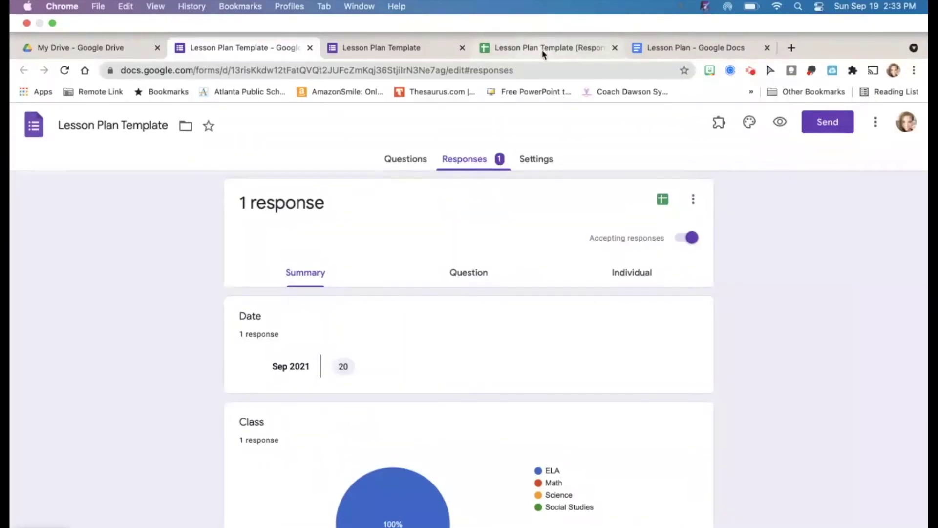
pyautogui.click(543, 49)
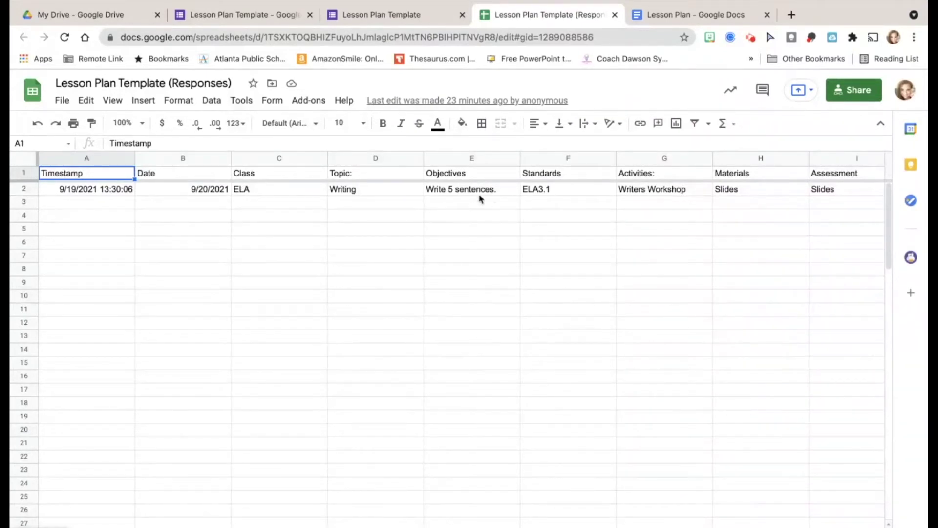
# Step: Switch to the Lesson Plan document with its <<DATE>> through <<ASSESSMENT>> placeholders
pyautogui.click(78, 14)
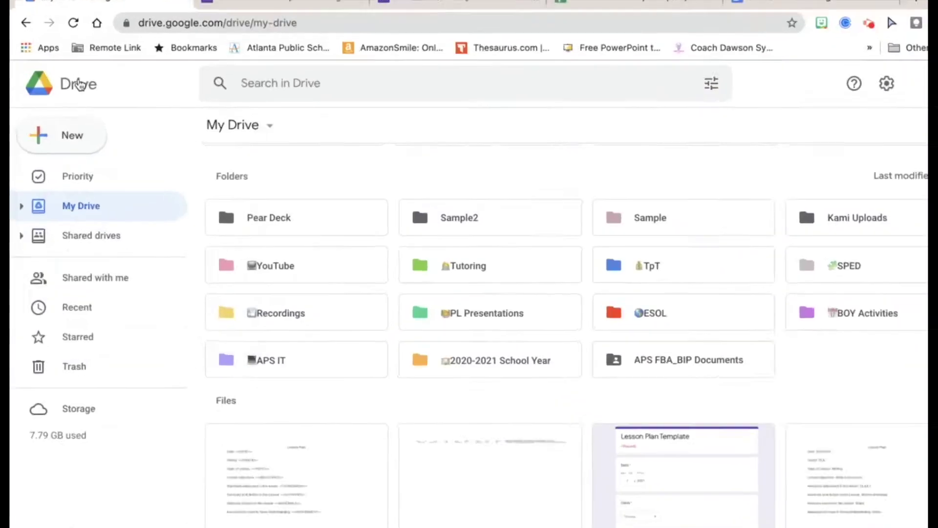
pyautogui.click(141, 158)
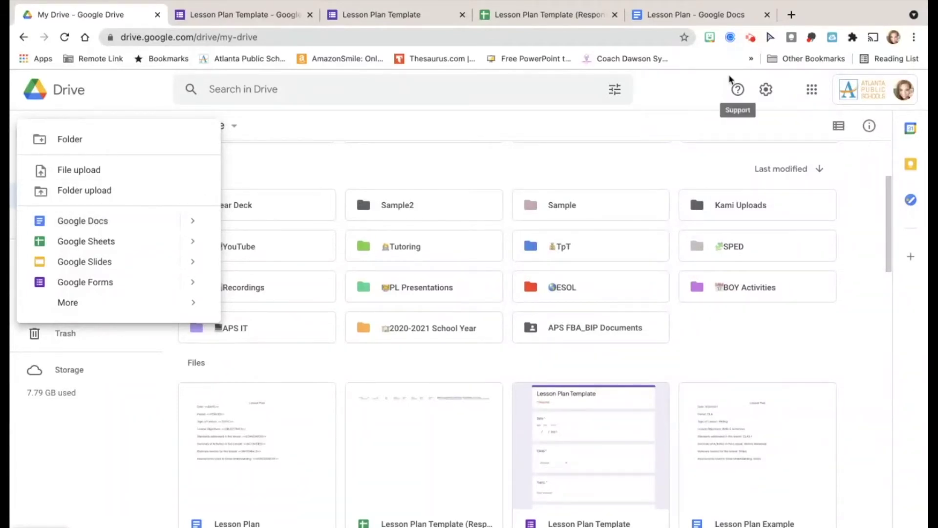
pyautogui.click(712, 16)
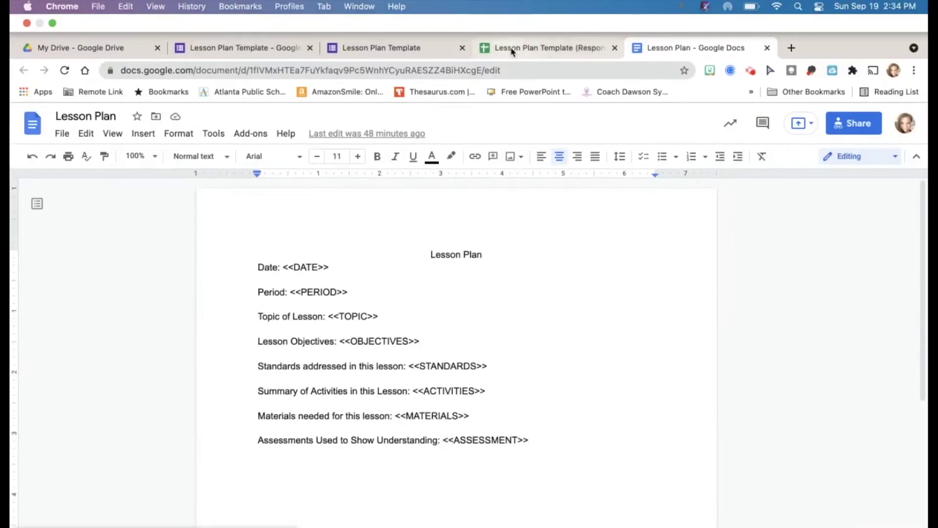
# Step: Return to the Lesson Plan Template (Responses) spreadsheet showing the ELA Writing response row
pyautogui.click(512, 49)
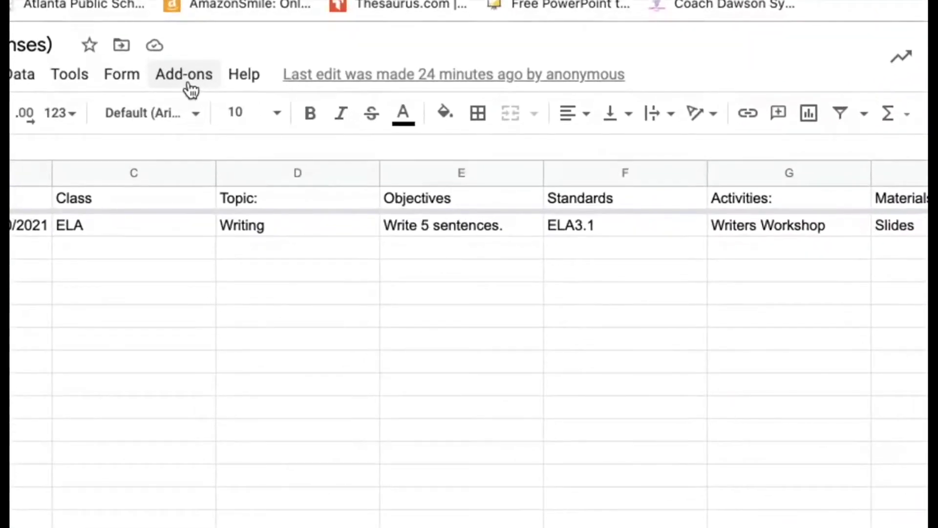
# Step: Browse the Sheets add-on marketplace, then close it
pyautogui.click(191, 90)
pyautogui.click(231, 494)
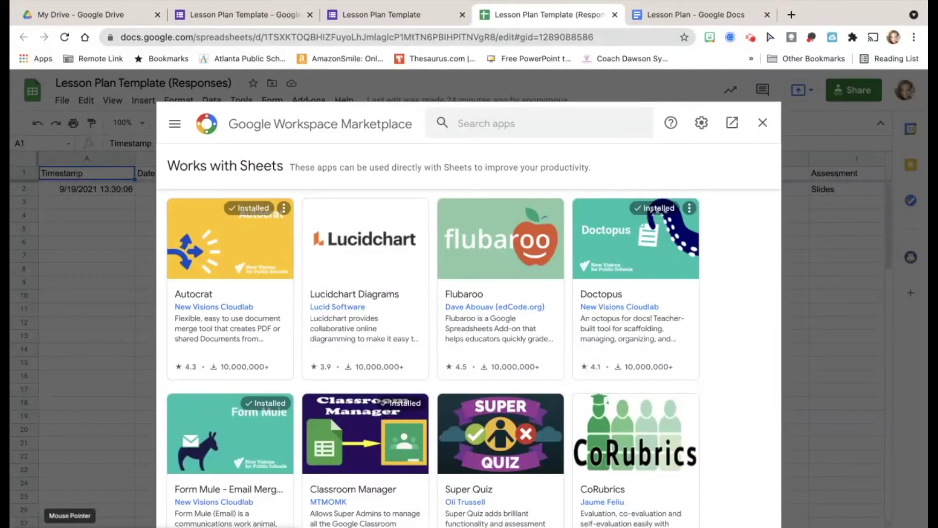
pyautogui.press('Escape')
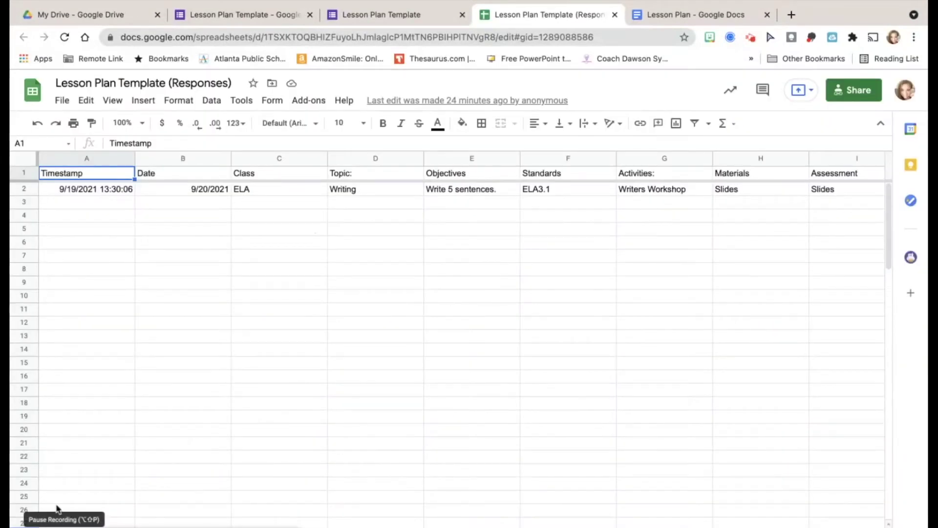
# Step: Launch Autocrat and create a new merge job named Lesson Plan Monday 9/20
pyautogui.click(308, 100)
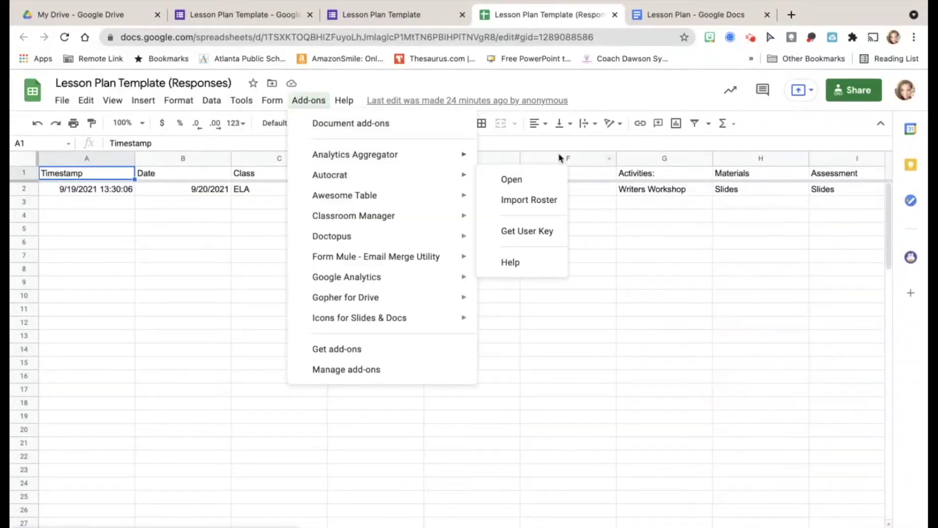
pyautogui.moveTo(468, 179)
pyautogui.click(498, 178)
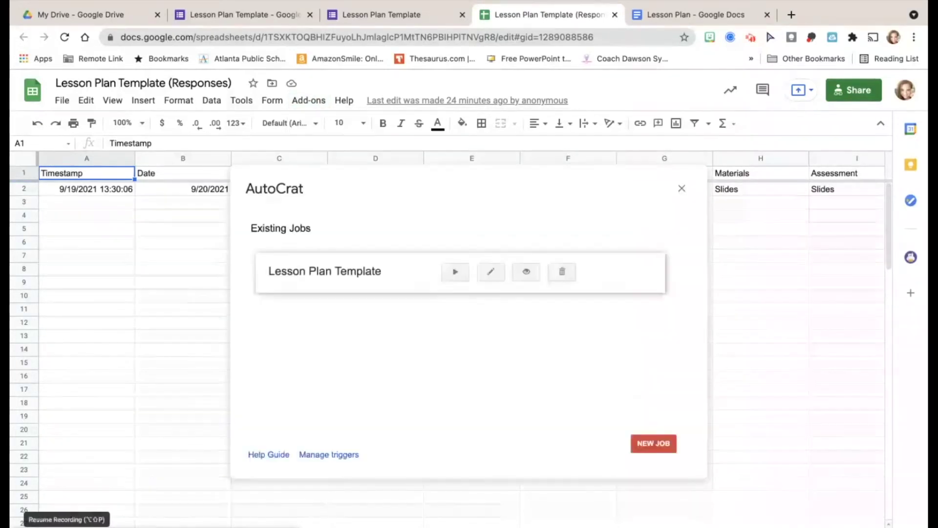
pyautogui.click(658, 445)
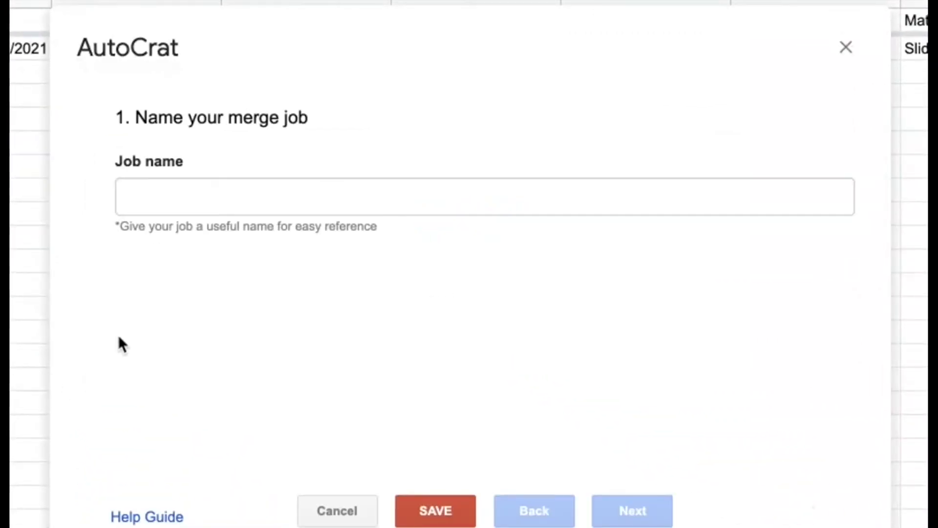
pyautogui.click(177, 204)
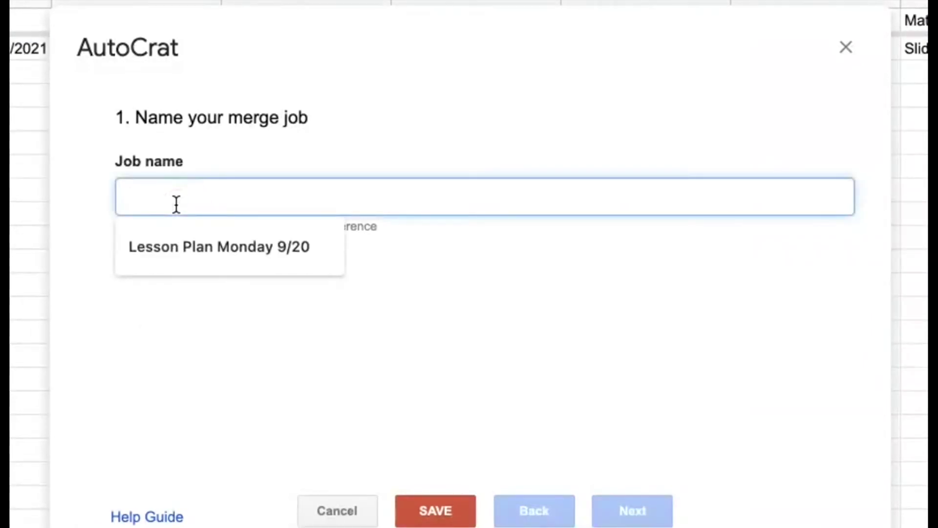
pyautogui.click(164, 269)
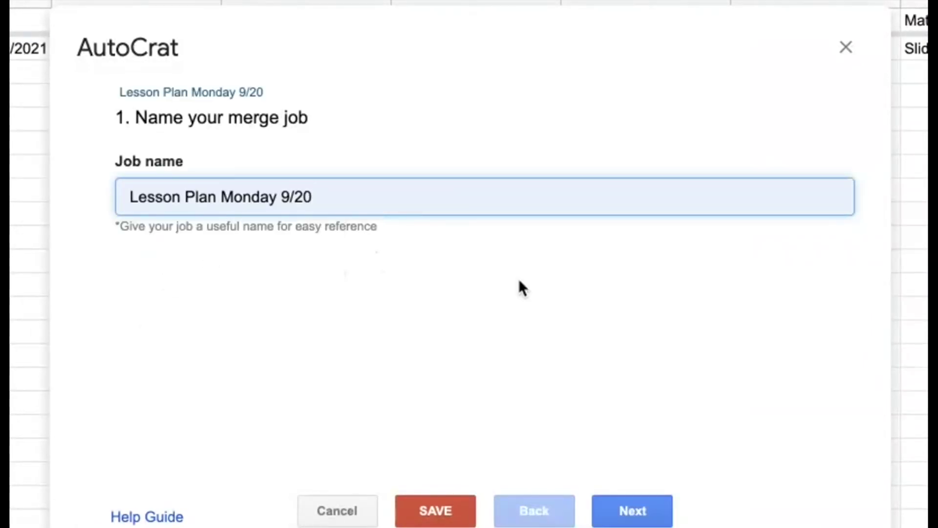
# Step: Pick the Lesson Plan Drive document as the AutoCrat template and proceed to tag mapping
pyautogui.click(633, 509)
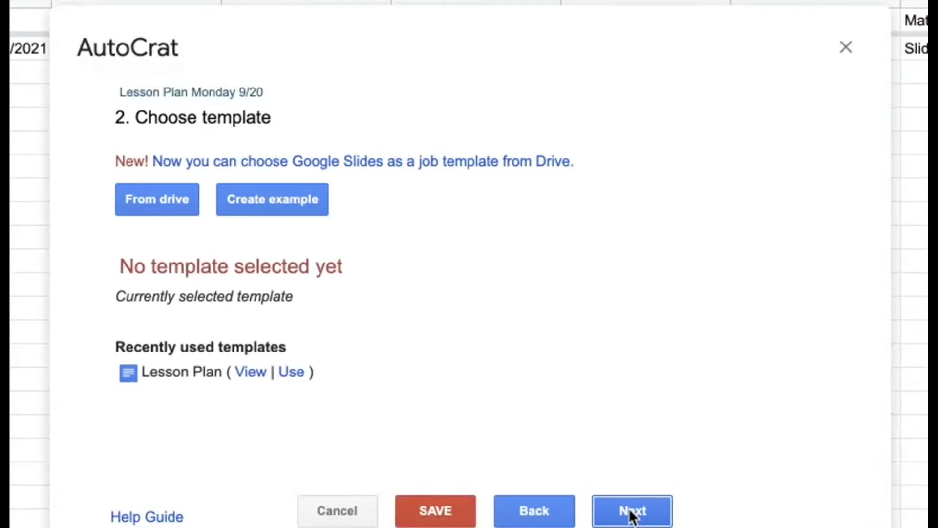
pyautogui.click(157, 207)
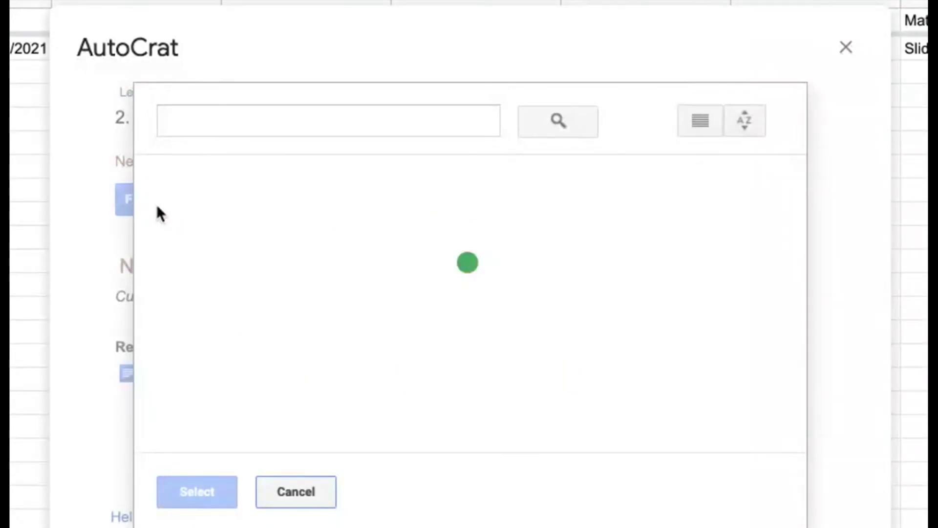
pyautogui.click(232, 408)
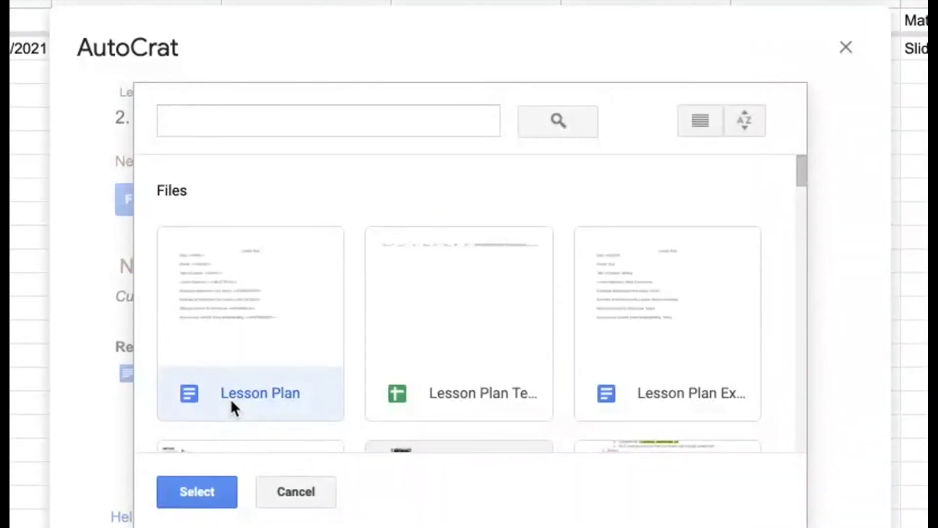
pyautogui.click(206, 489)
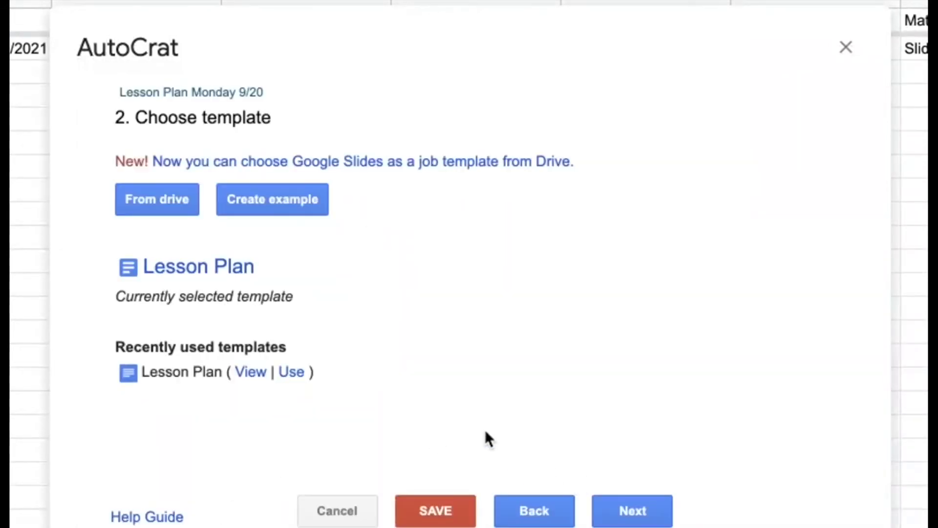
pyautogui.click(643, 517)
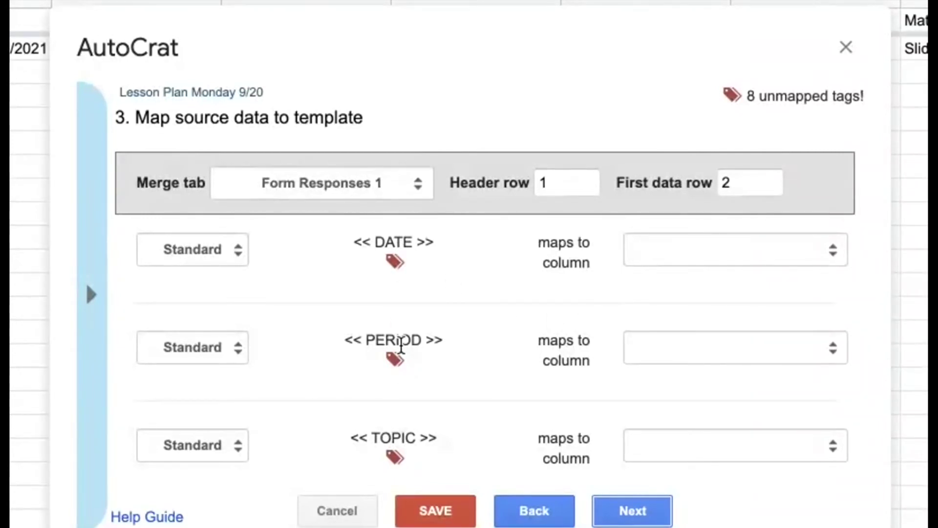
# Step: Map DATE to Date, PERIOD to Class and TOPIC to Topic:, then proceed to file settings
pyautogui.click(700, 254)
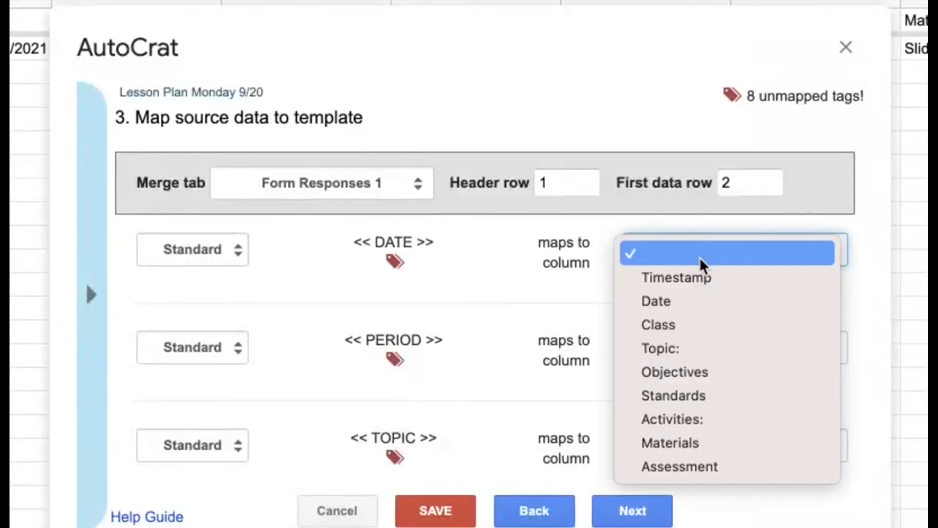
pyautogui.click(691, 303)
pyautogui.click(691, 348)
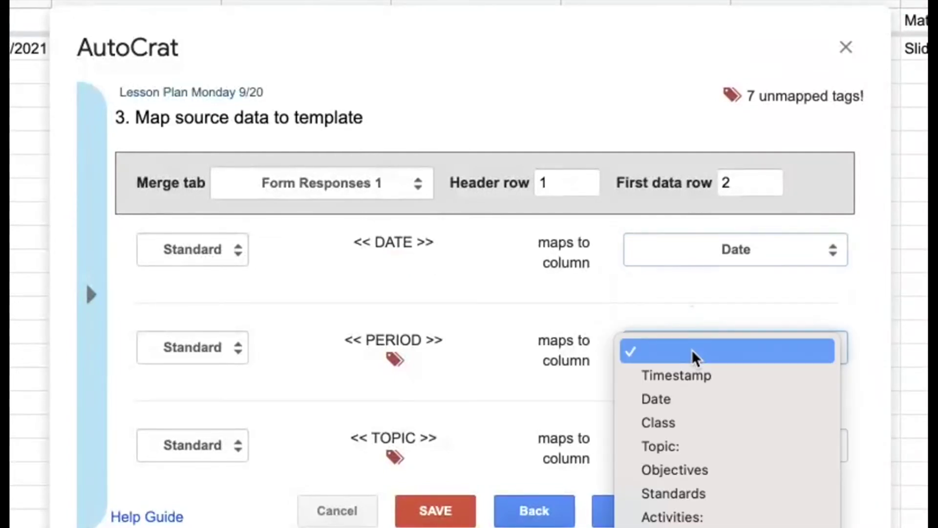
pyautogui.click(693, 423)
pyautogui.click(691, 446)
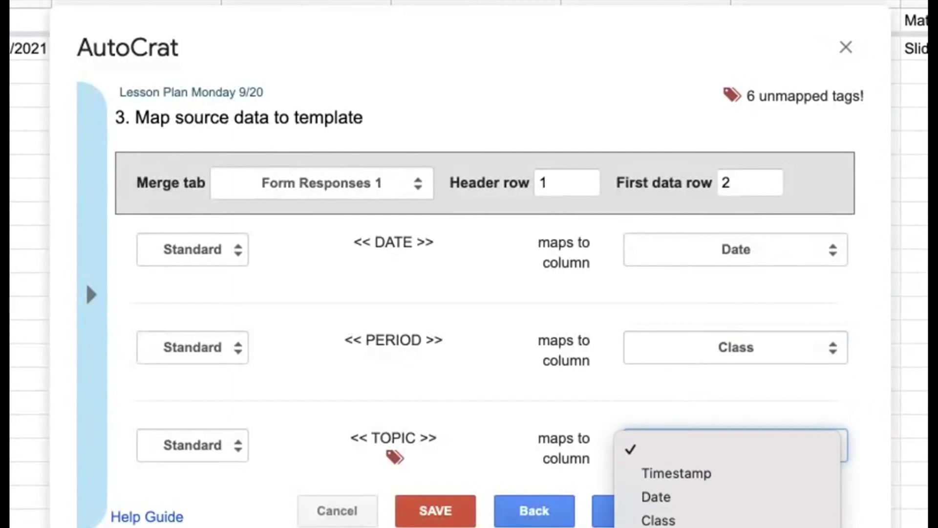
pyautogui.click(691, 527)
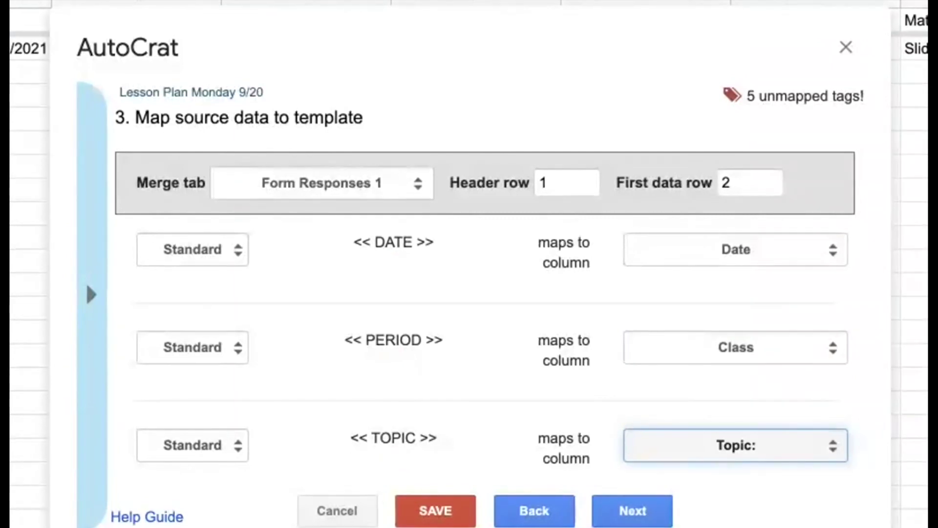
pyautogui.scroll(-6, 423, 409)
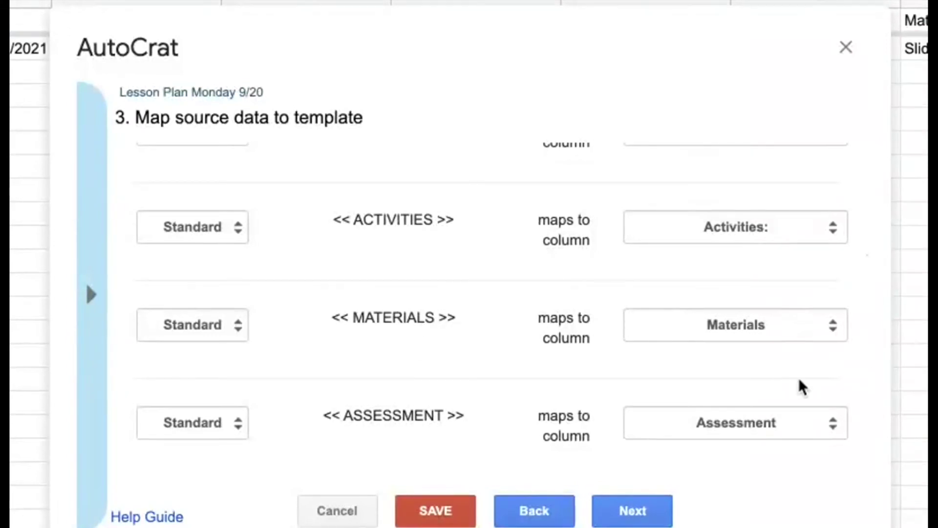
pyautogui.click(624, 516)
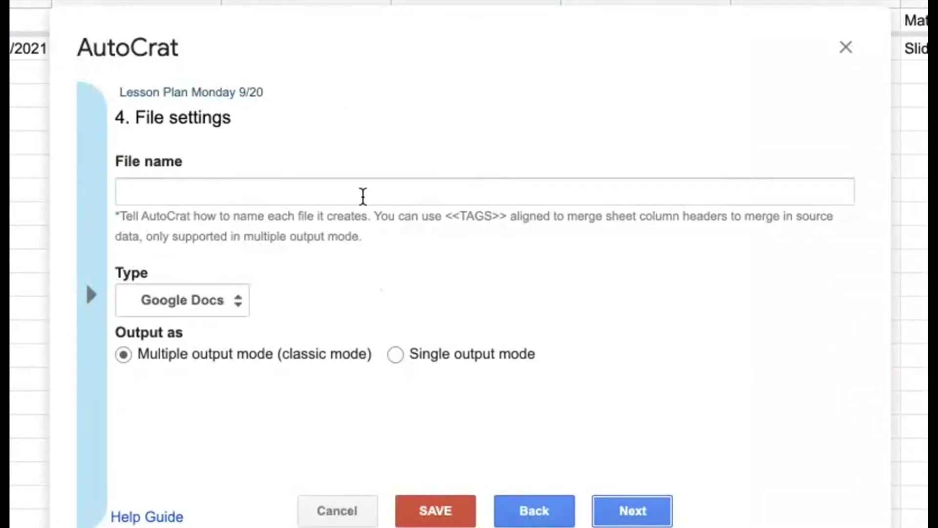
# Step: Set the Google Docs output file name to Lesson Plan Monday 9/20
pyautogui.click(364, 196)
pyautogui.write('Lesson')
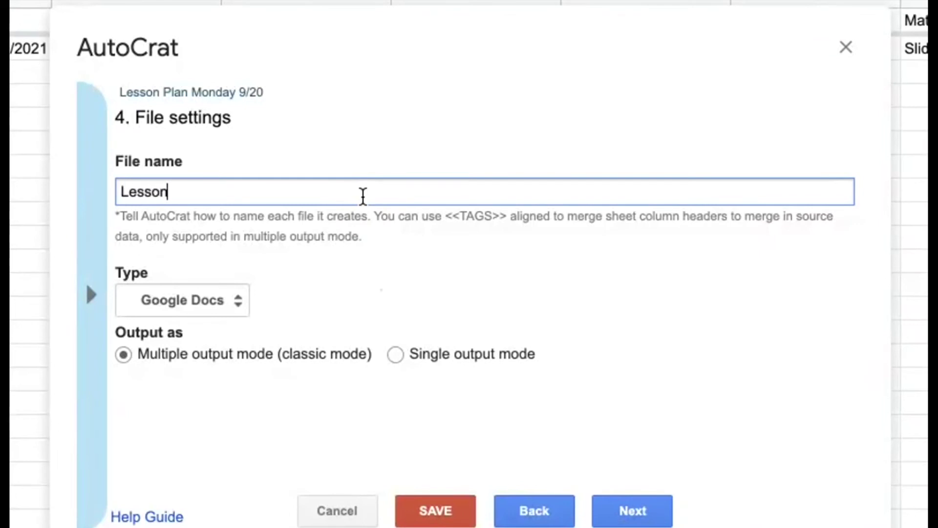
pyautogui.write(' Plan Monda')
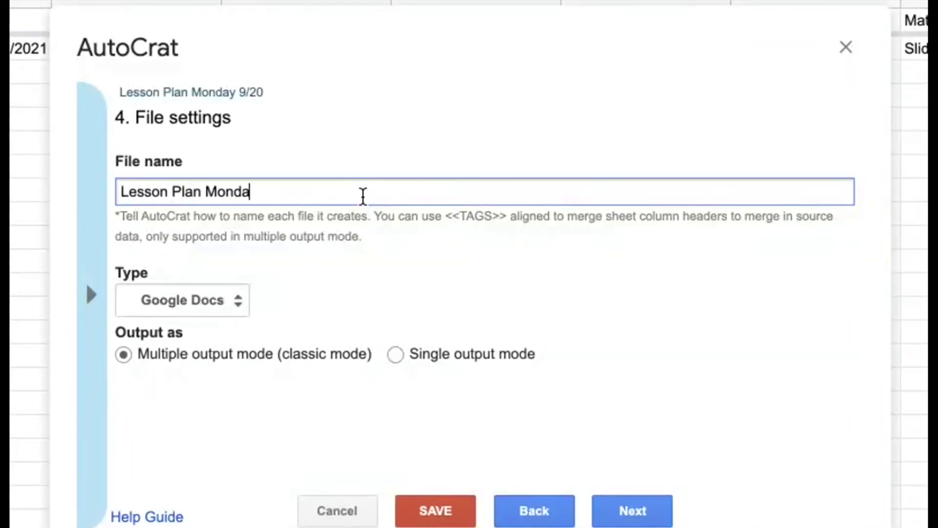
pyautogui.write('y 9/21')
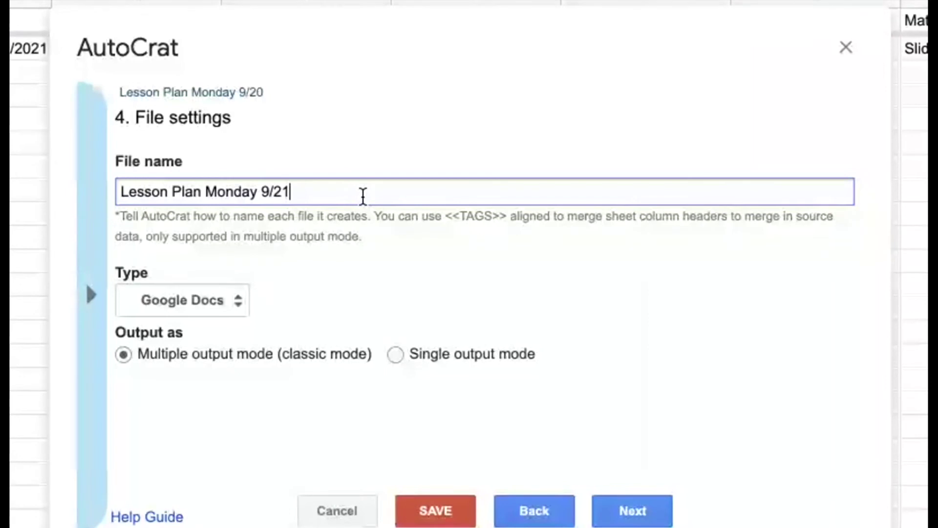
pyautogui.press('BackSpace')
pyautogui.write('0')
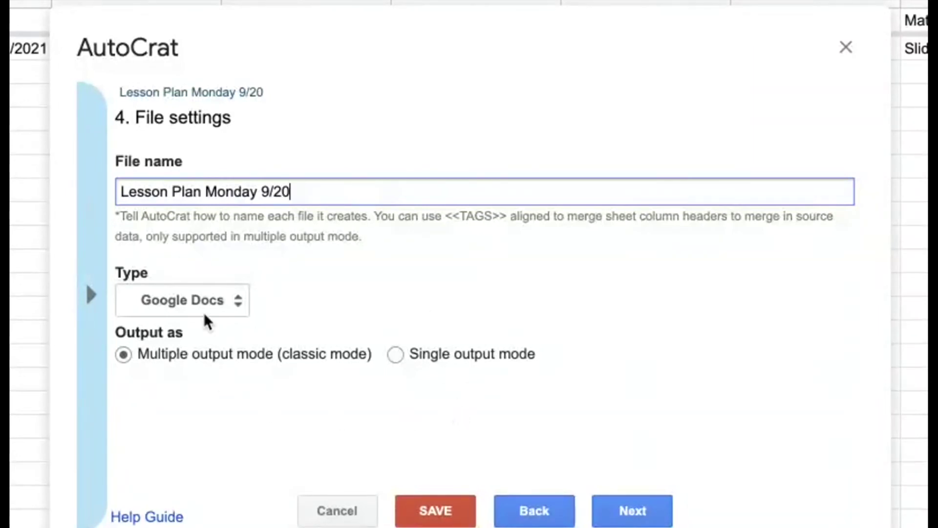
pyautogui.click(631, 510)
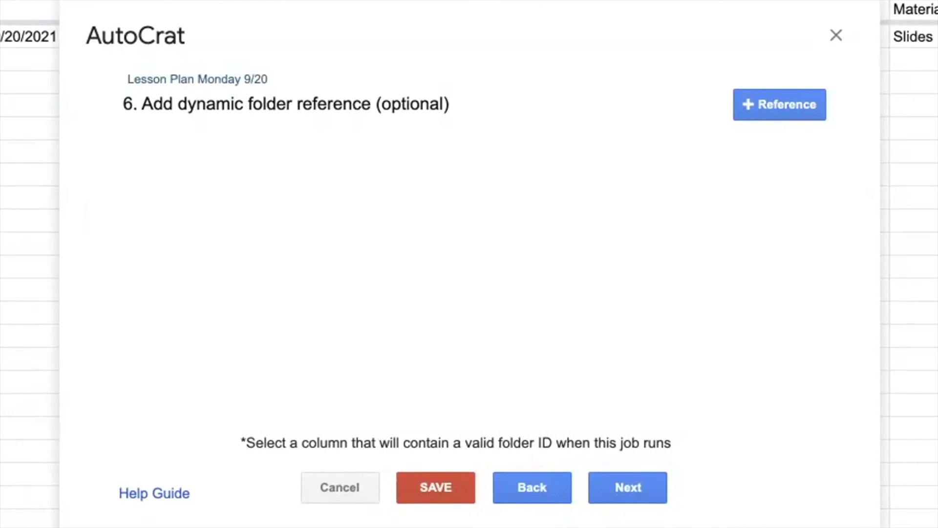
# Step: Add Date and Class as the two dynamic folder reference columns
pyautogui.click(758, 105)
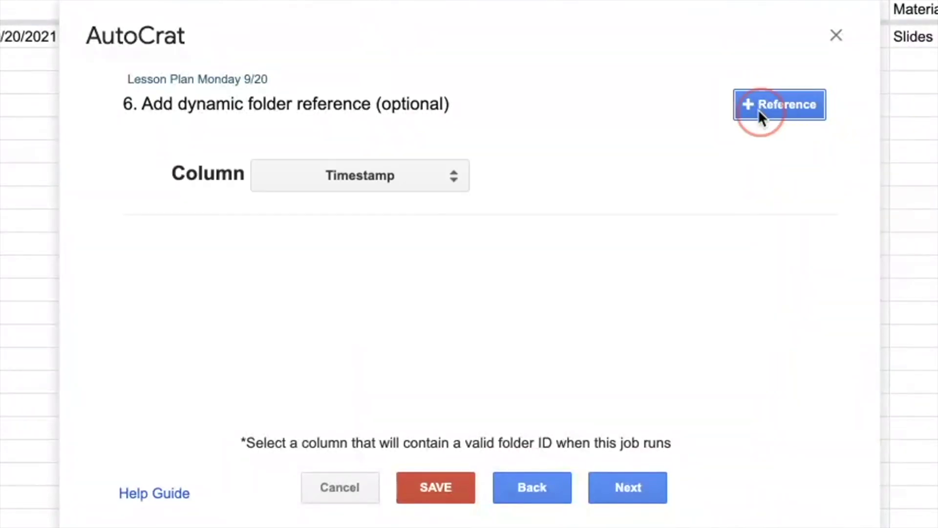
pyautogui.click(453, 175)
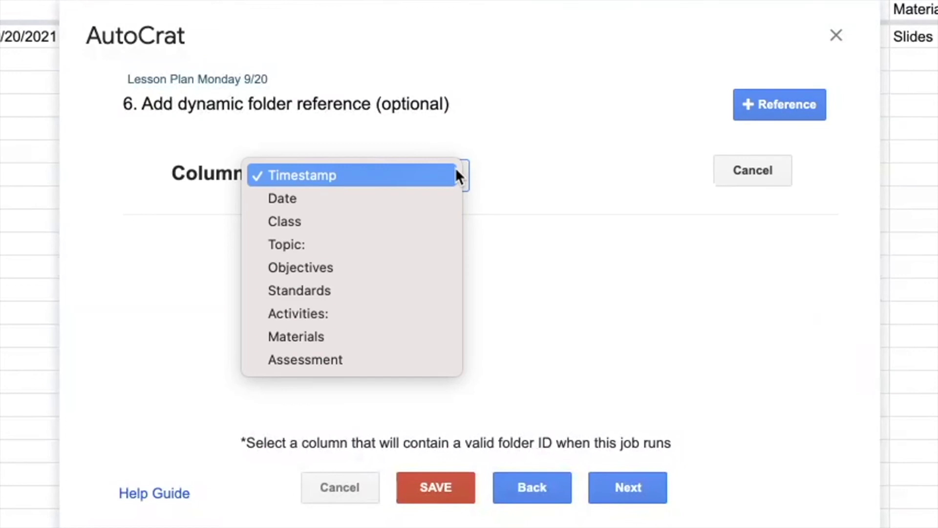
pyautogui.click(448, 195)
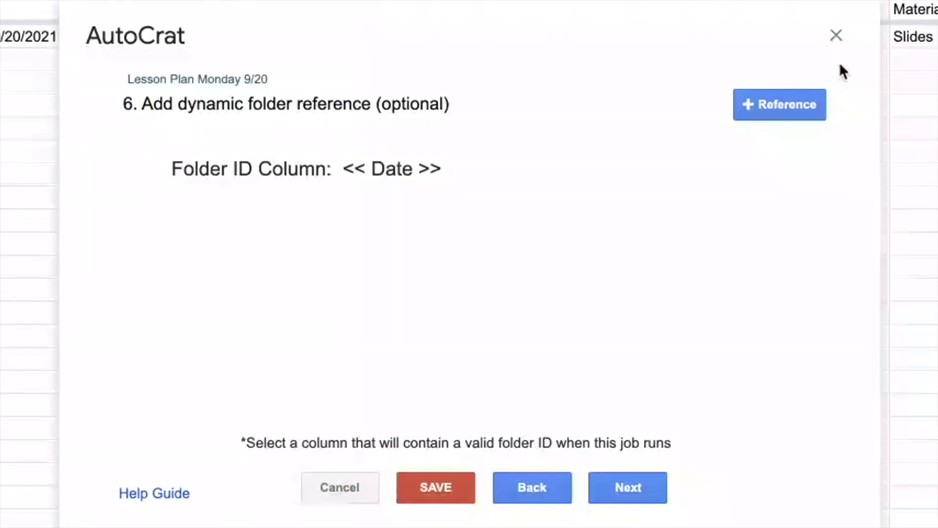
pyautogui.click(792, 114)
pyautogui.click(424, 175)
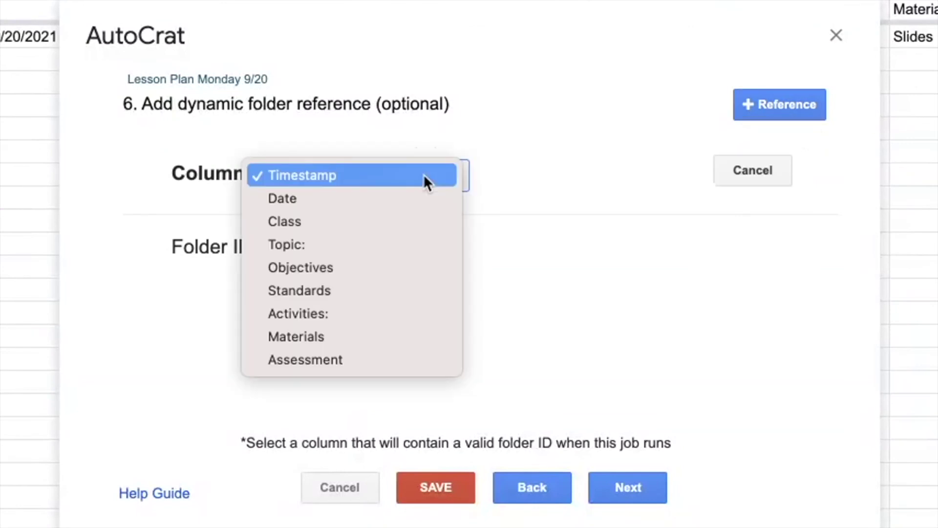
pyautogui.click(405, 228)
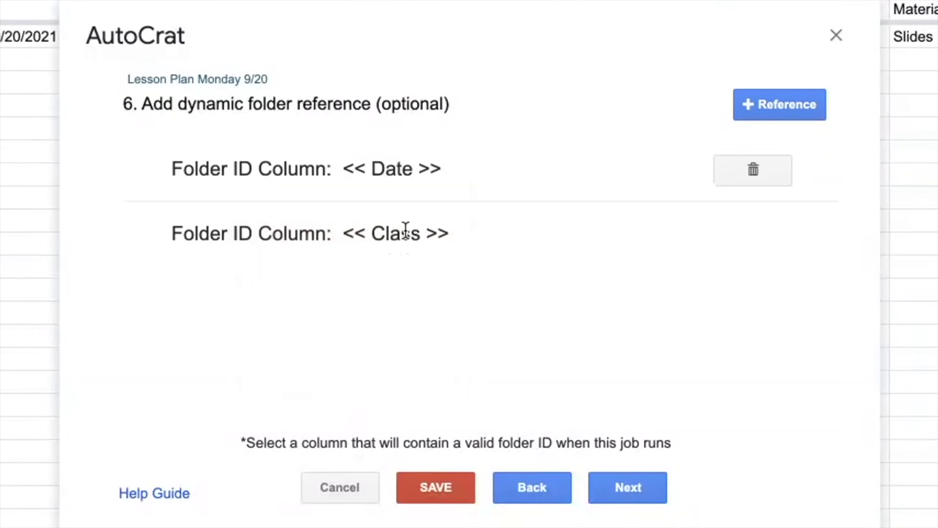
pyautogui.click(623, 489)
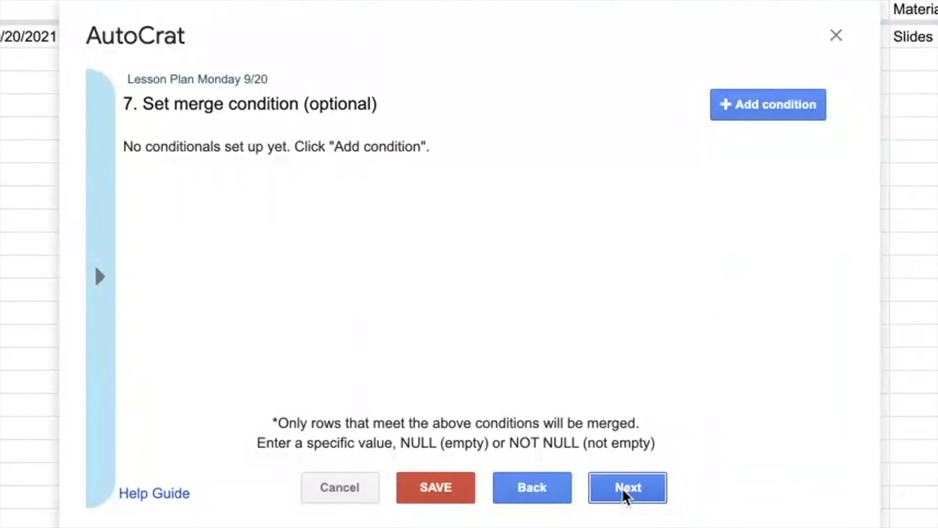
# Step: Save the Lesson Plan Monday 9/20 AutoCrat job with no merge conditions, sharing or triggers, then go to My Drive
pyautogui.click(623, 487)
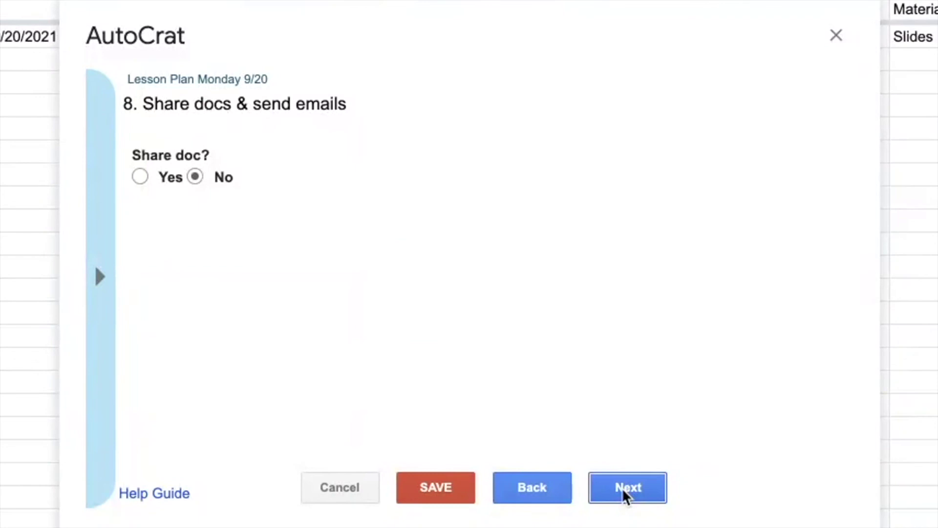
pyautogui.click(622, 488)
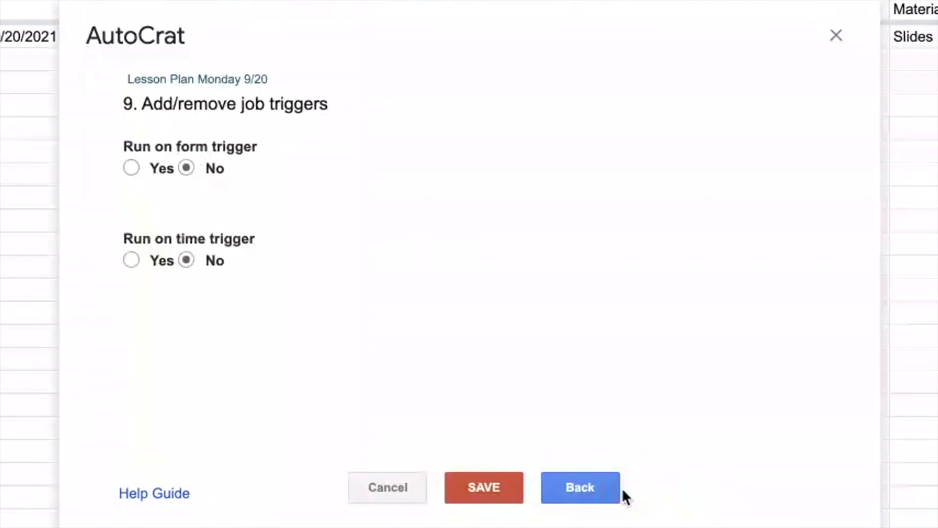
pyautogui.click(481, 488)
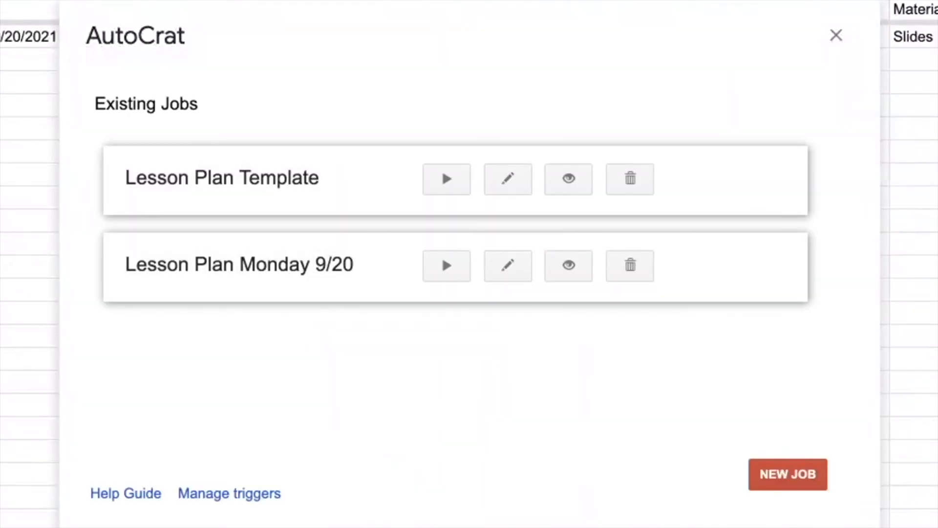
pyautogui.click(59, 7)
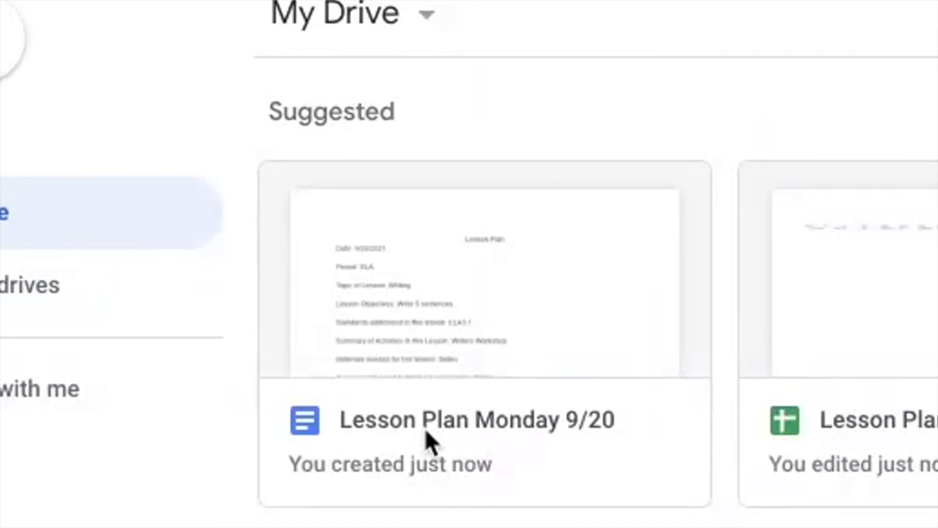
# Step: Open the generated Lesson Plan Monday 9/20 document from My Drive's suggested files
pyautogui.click(426, 432)
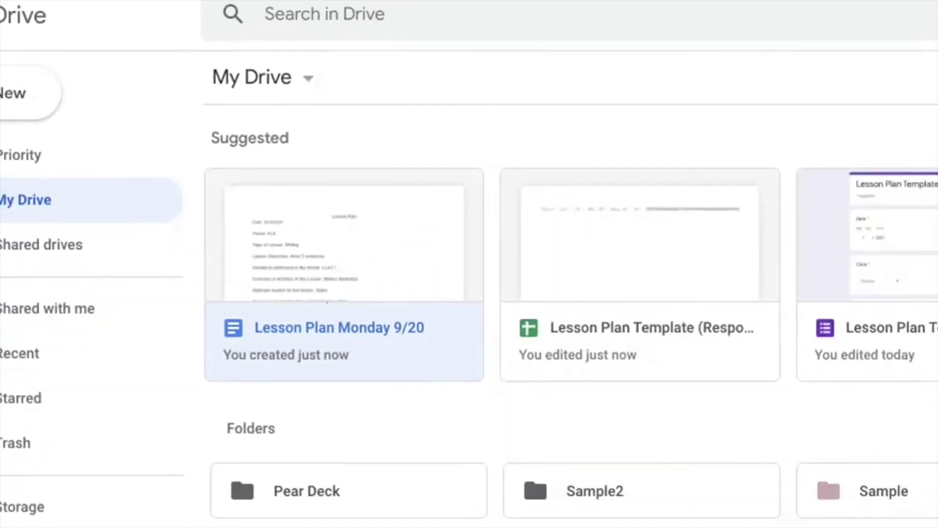
pyautogui.click(164, 6)
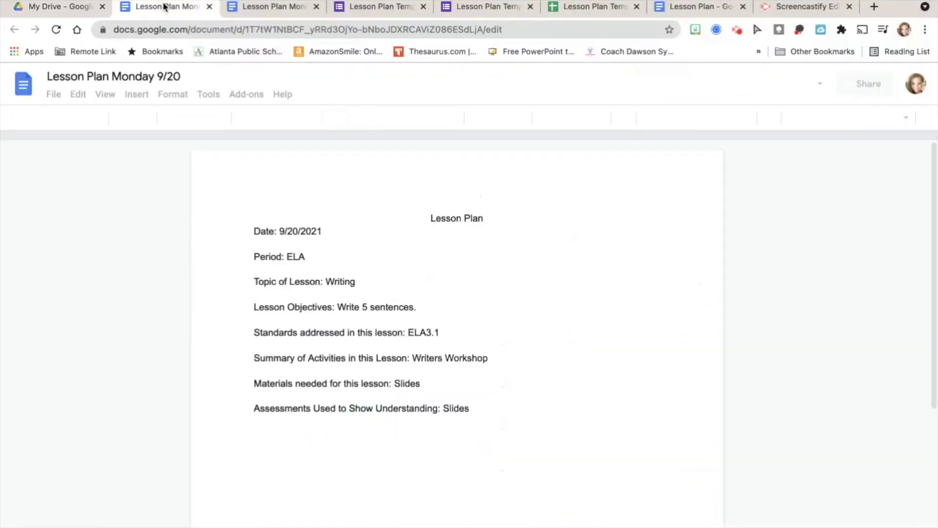